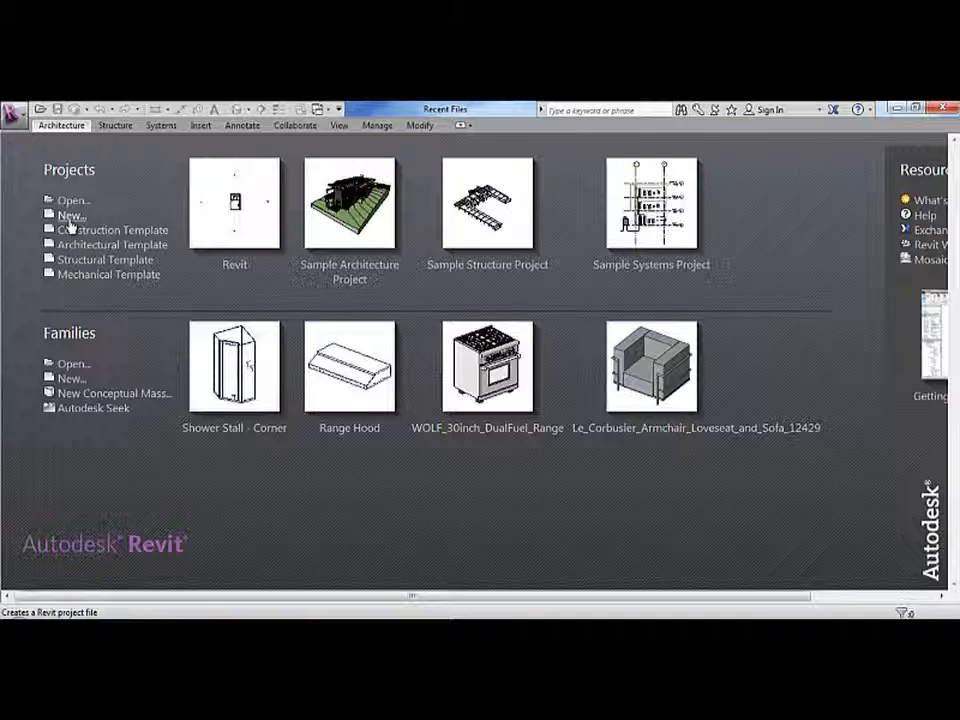
- Create a new project based on the Architectural Template
left_click(70, 219)
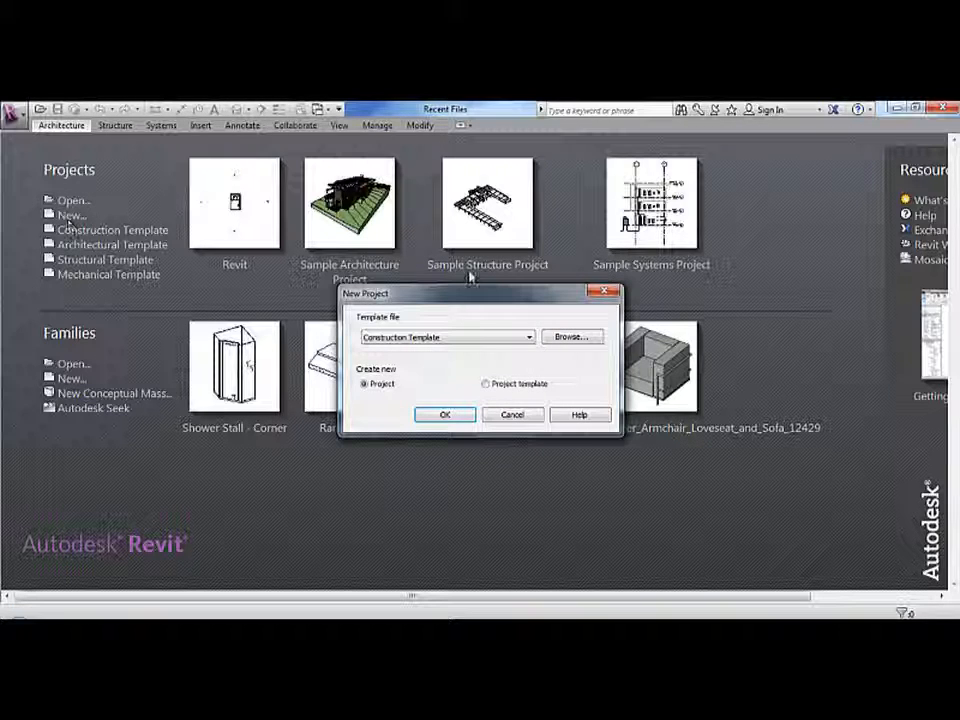
left_click(530, 340)
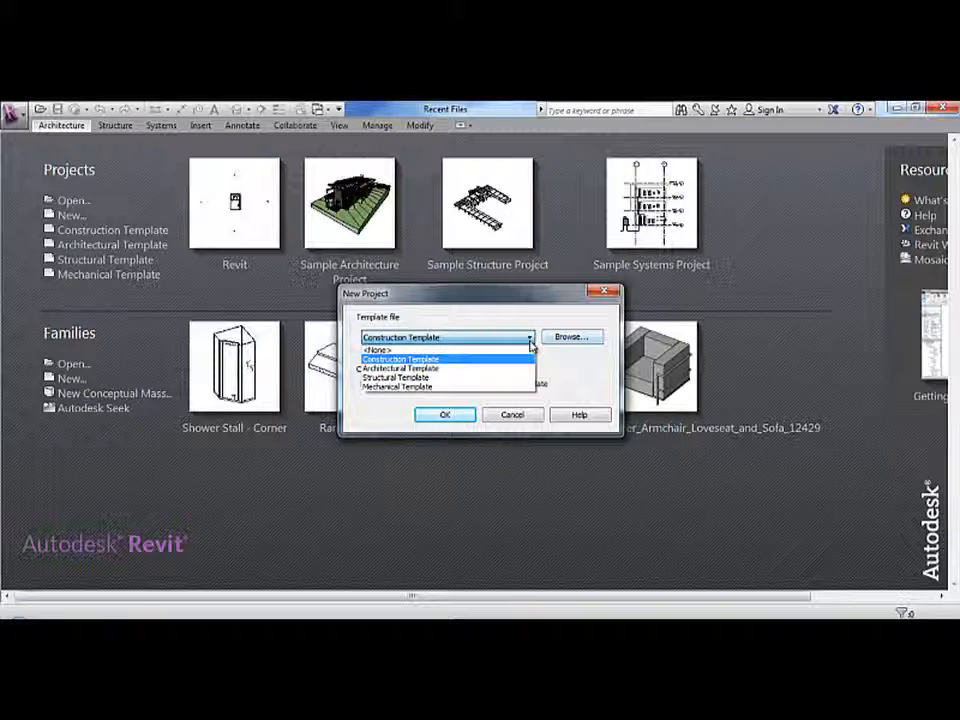
left_click(497, 369)
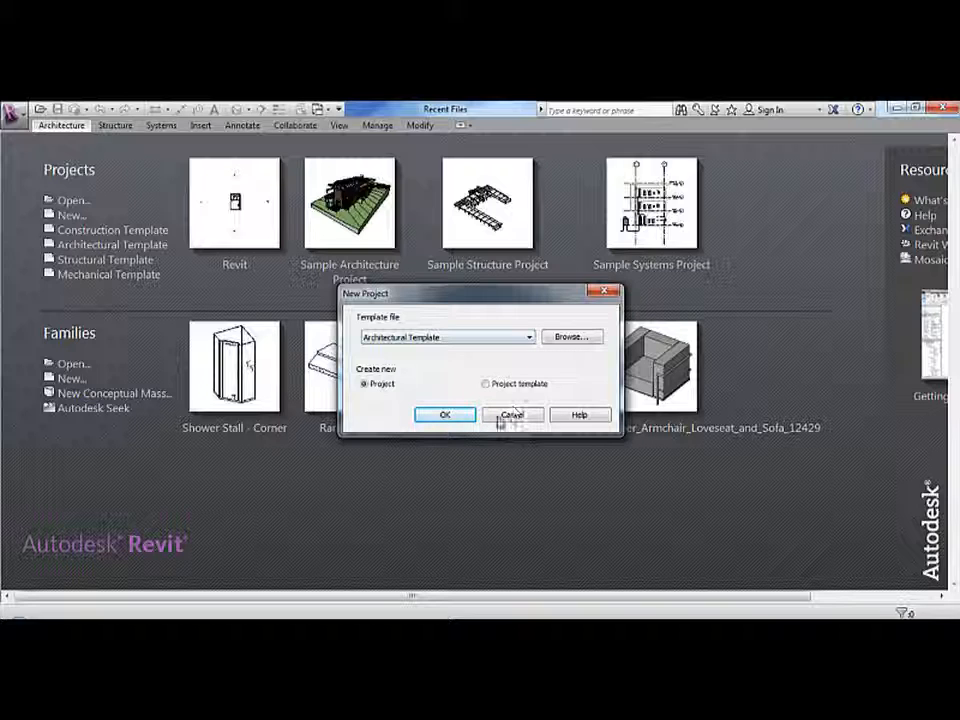
left_click(448, 418)
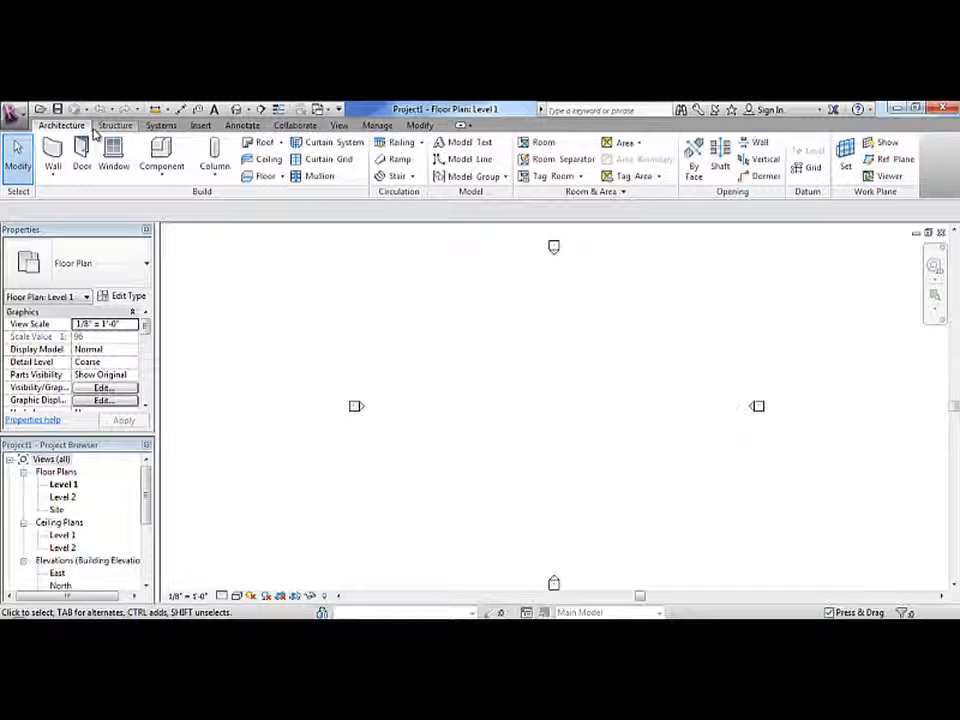
- Examine the 3D view options and the architectural wall, component and column tools
left_click(278, 108)
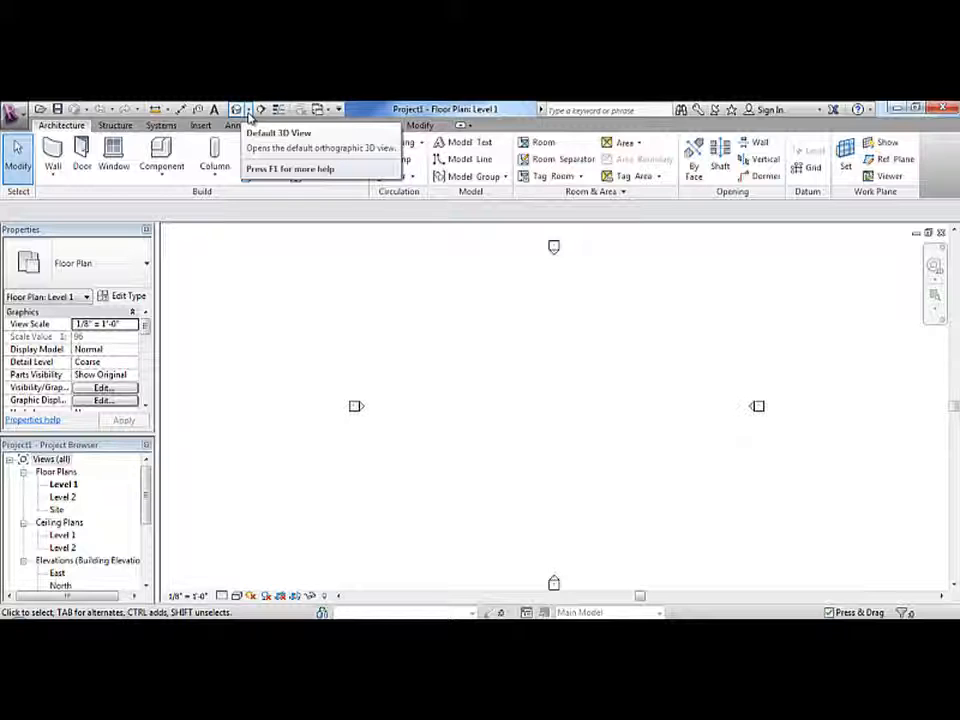
left_click(241, 114)
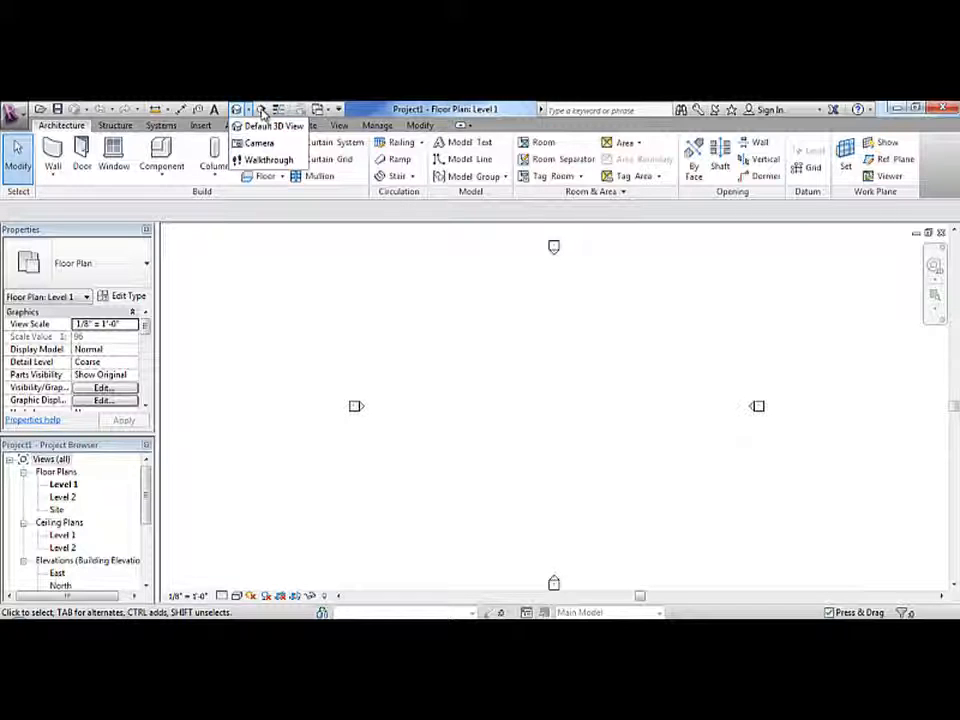
left_click(373, 107)
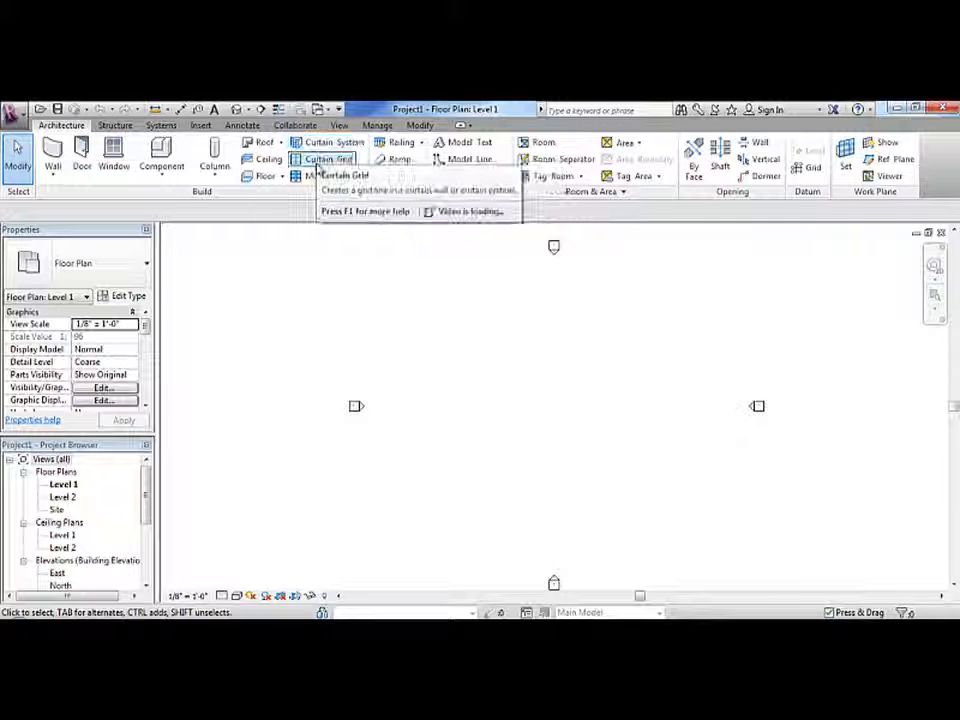
left_click(52, 178)
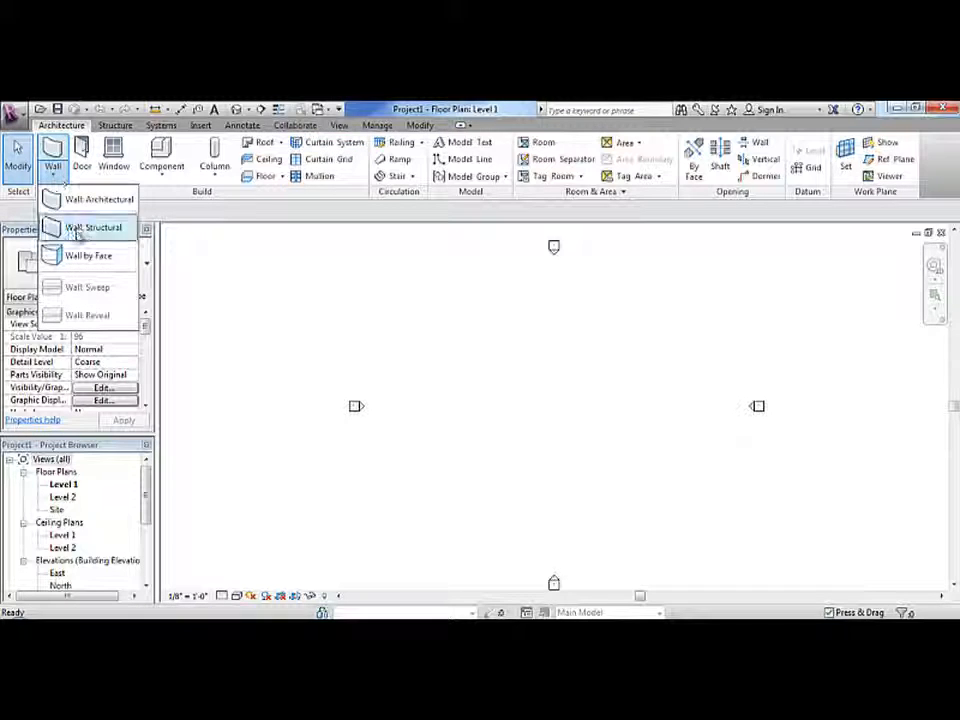
left_click(147, 178)
left_click(147, 178)
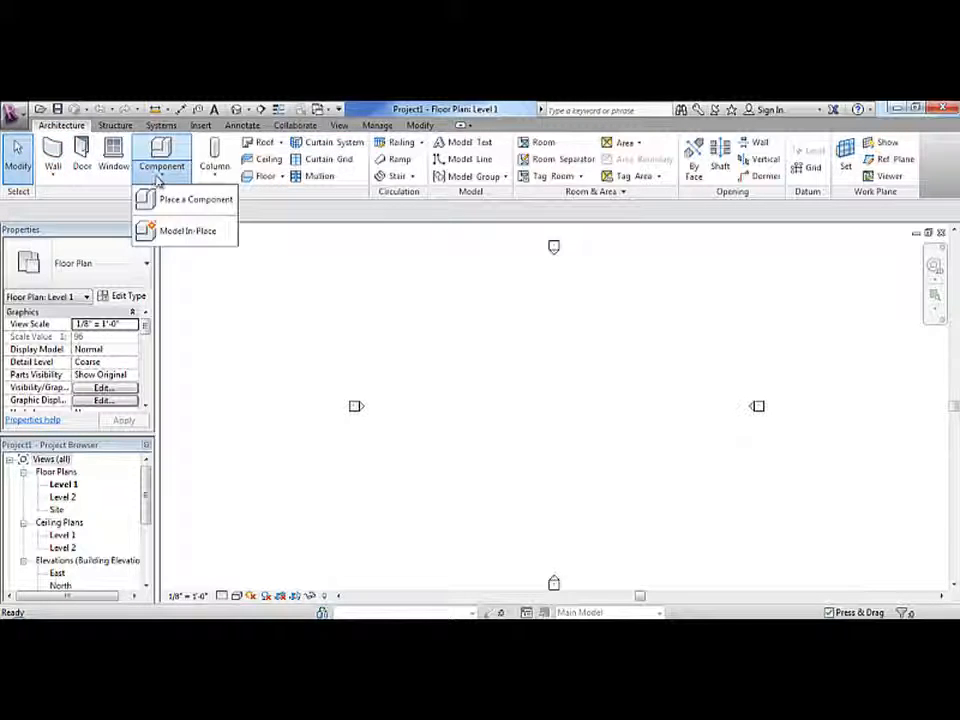
left_click(228, 204)
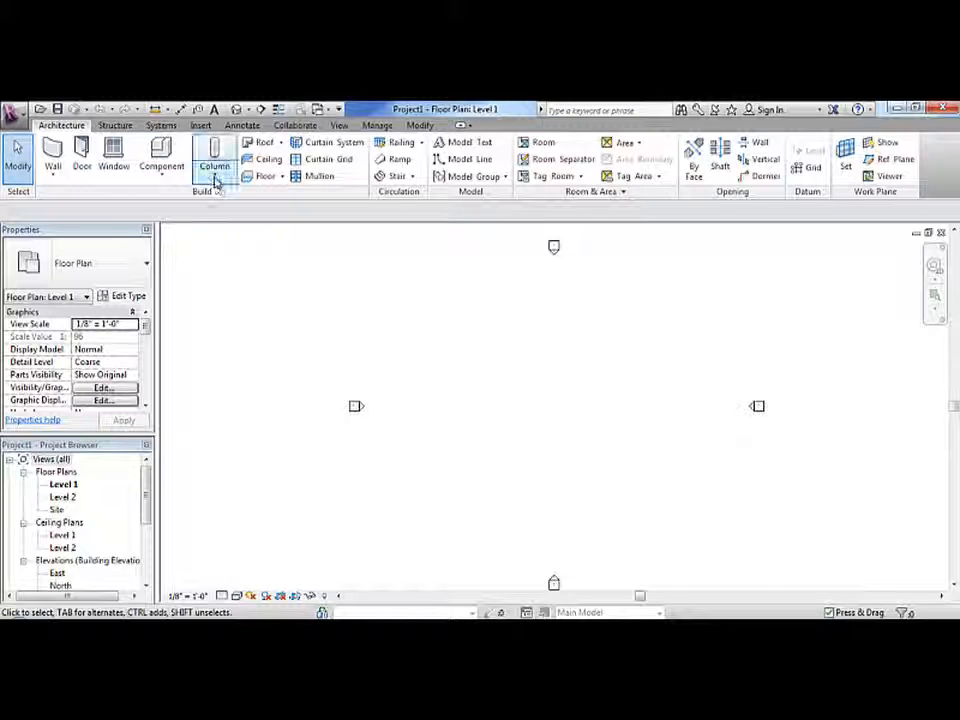
left_click(214, 180)
left_click(147, 182)
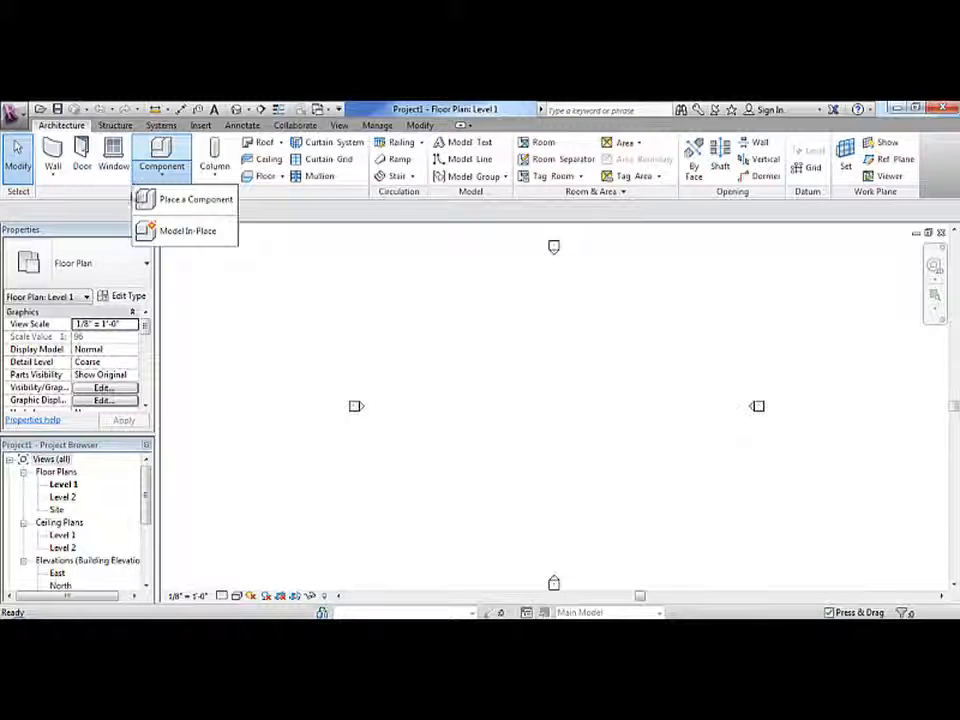
left_click(305, 236)
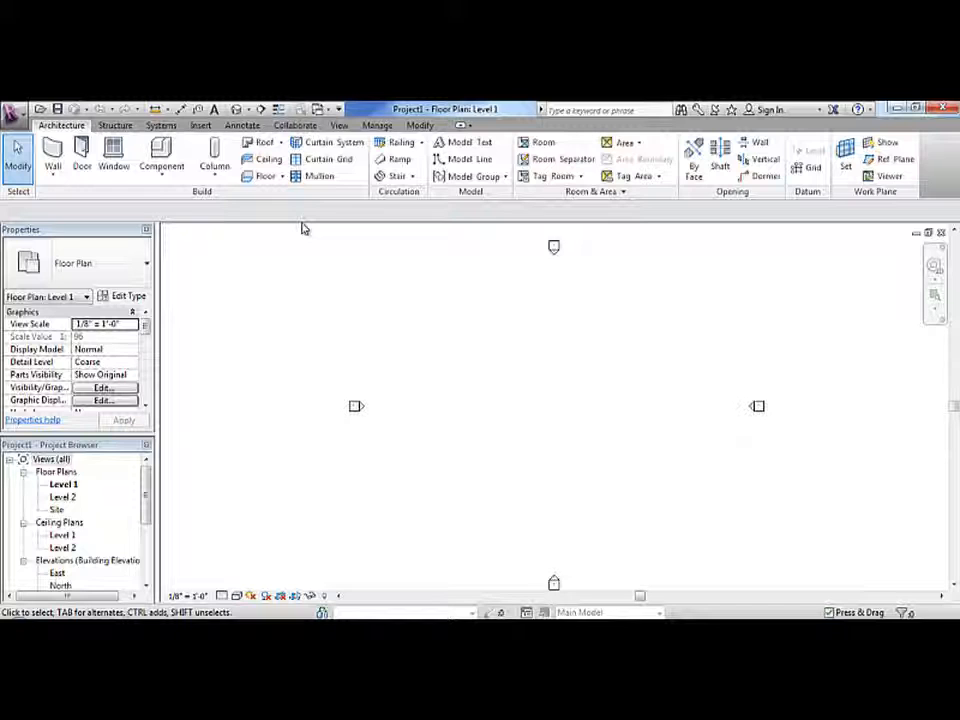
- Examine the room and area tools, including the Room Separator command and the area plan options
left_click(624, 192)
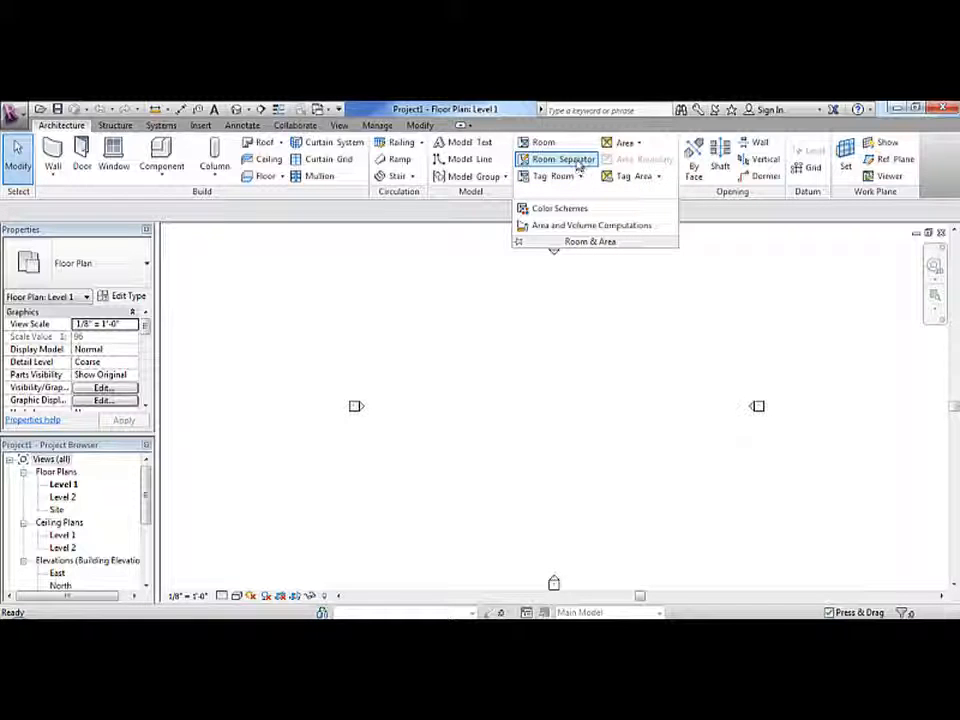
left_click(579, 163)
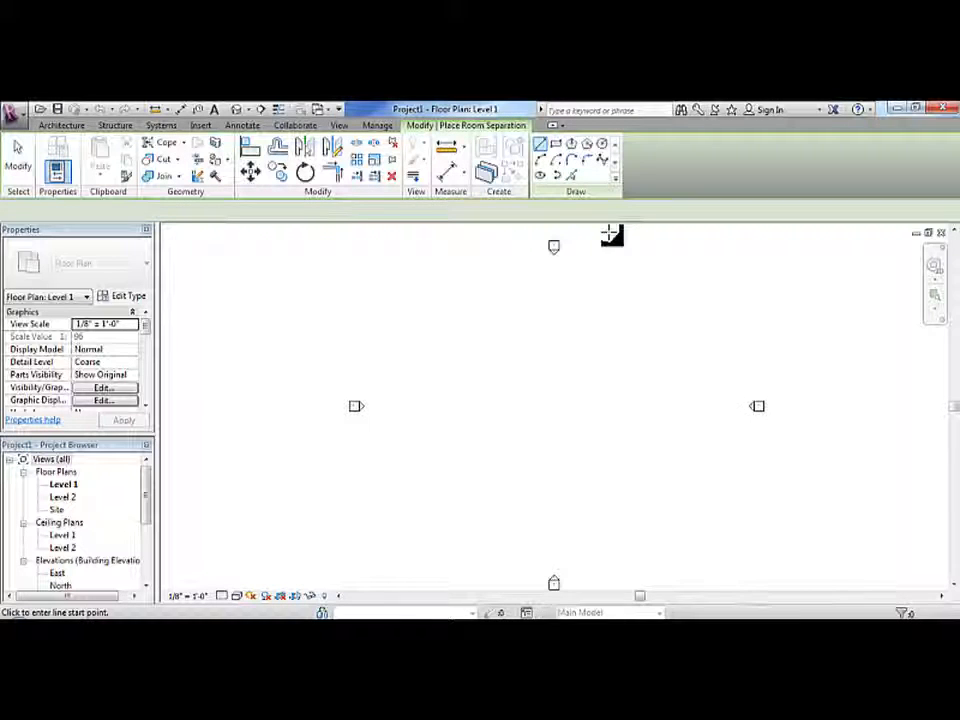
key("Escape")
key("Escape")
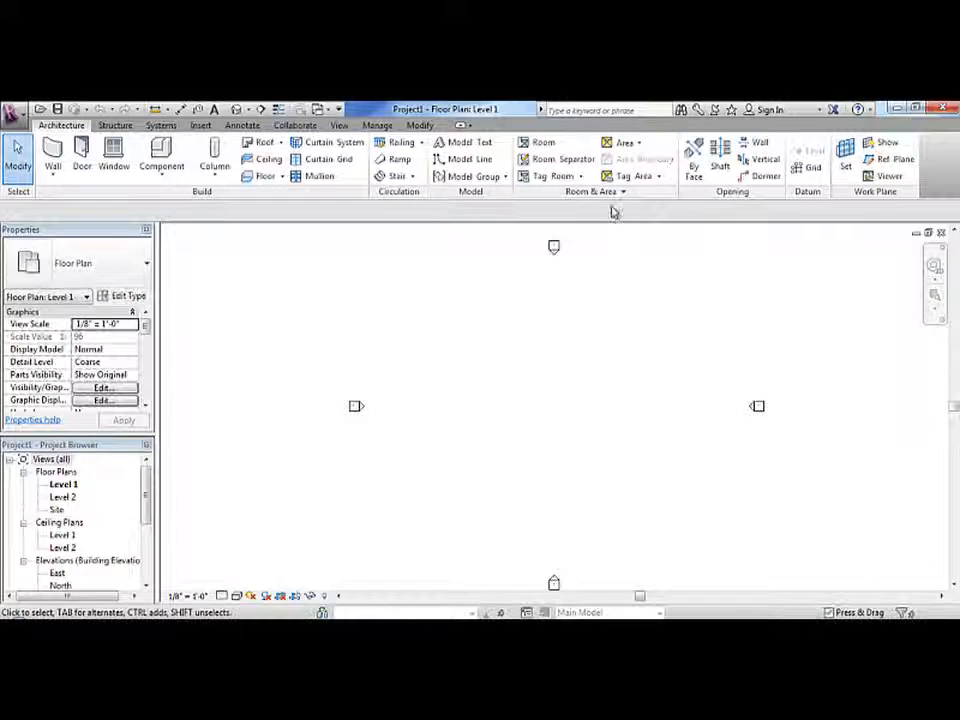
left_click(640, 146)
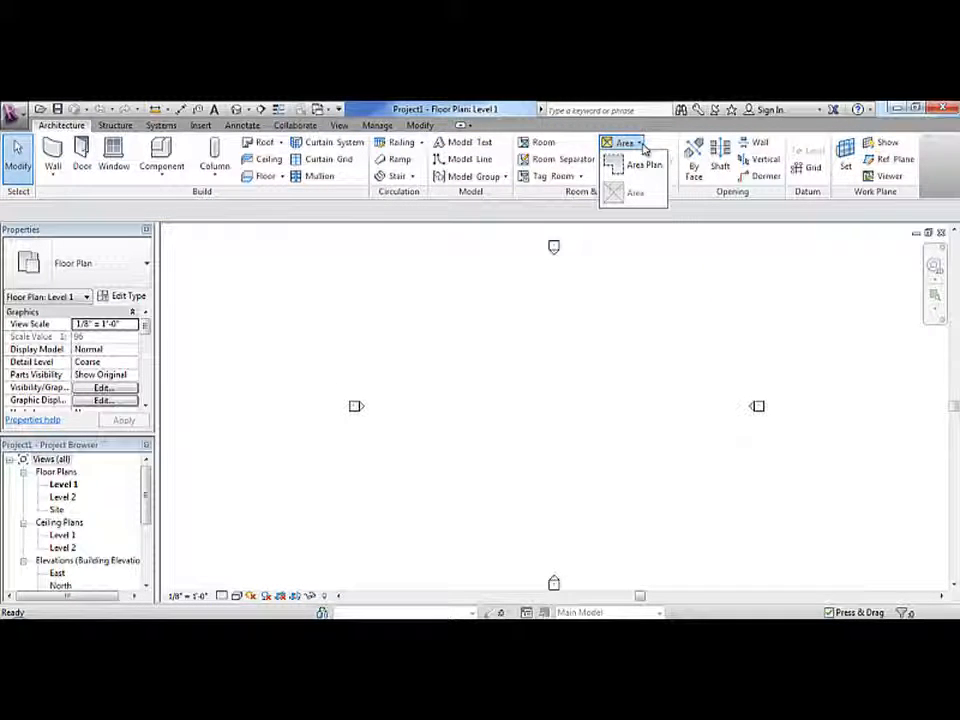
left_click(658, 177)
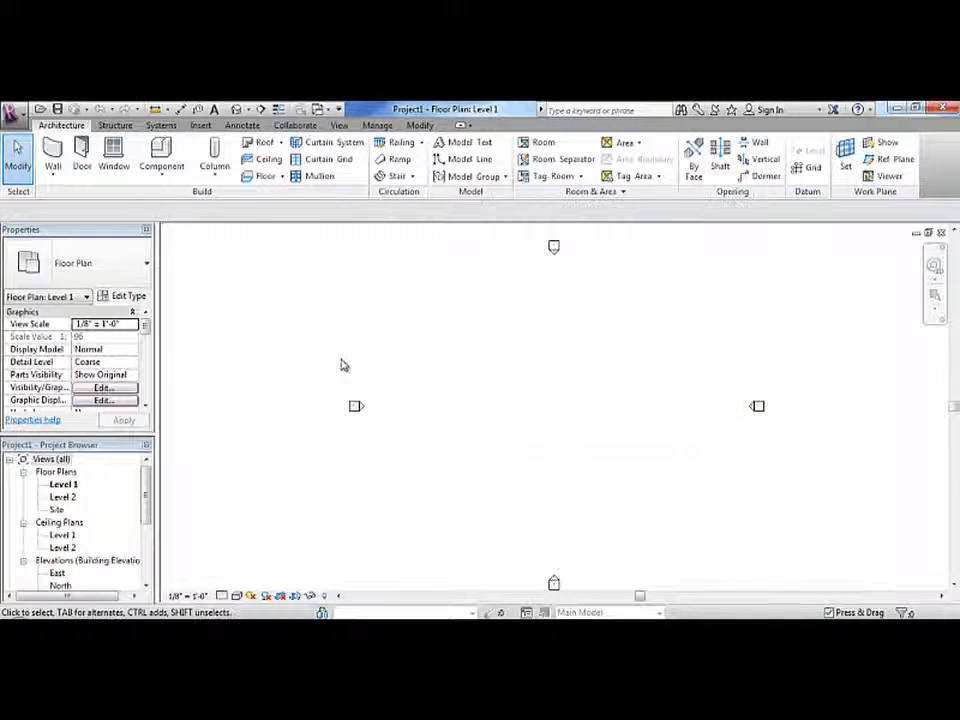
- Examine the structural tools with their wall variants, the building systems tools and the tools for linking and importing files
left_click(115, 125)
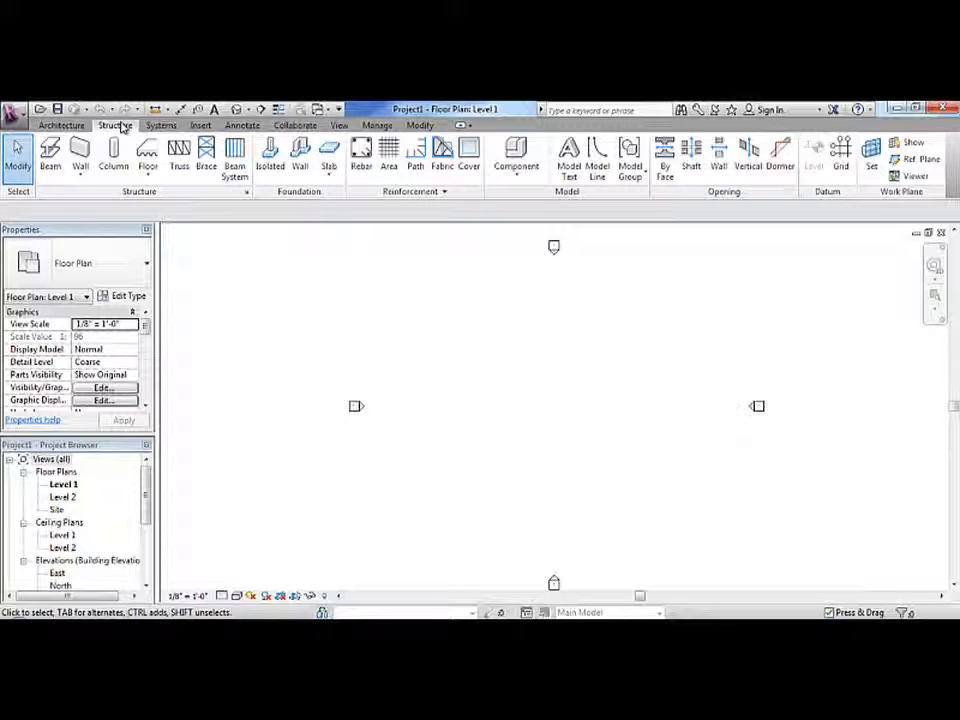
left_click(81, 178)
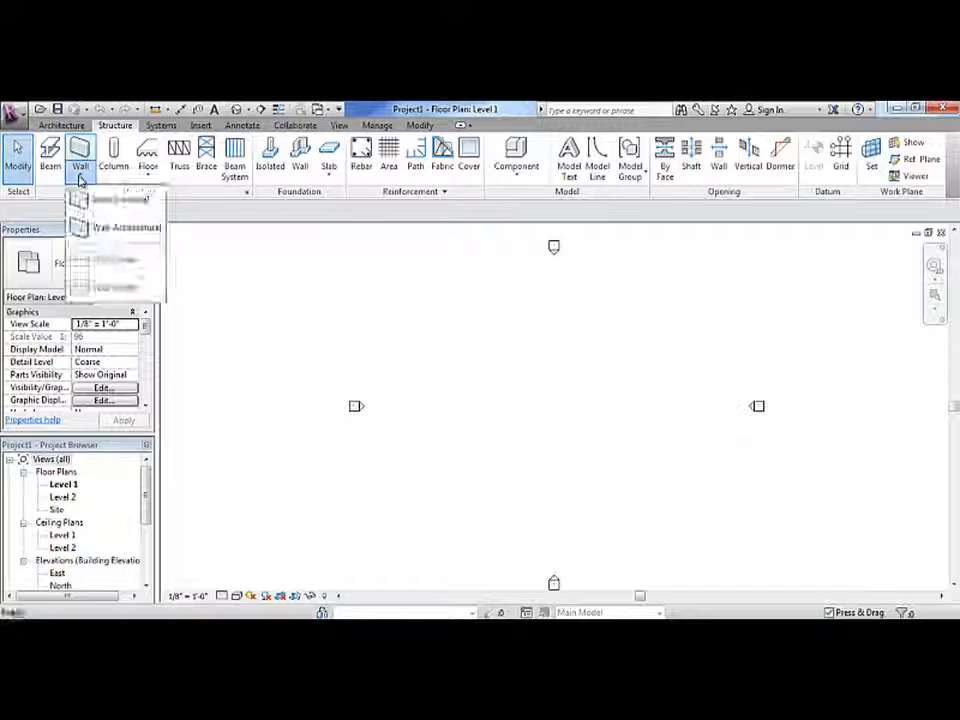
left_click(358, 212)
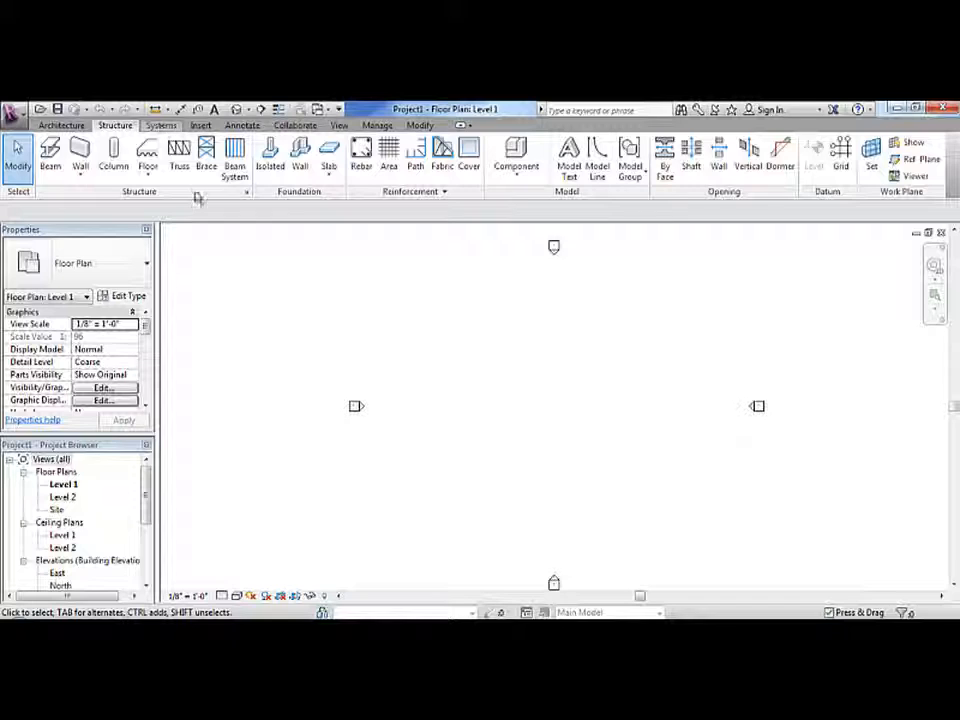
left_click(158, 128)
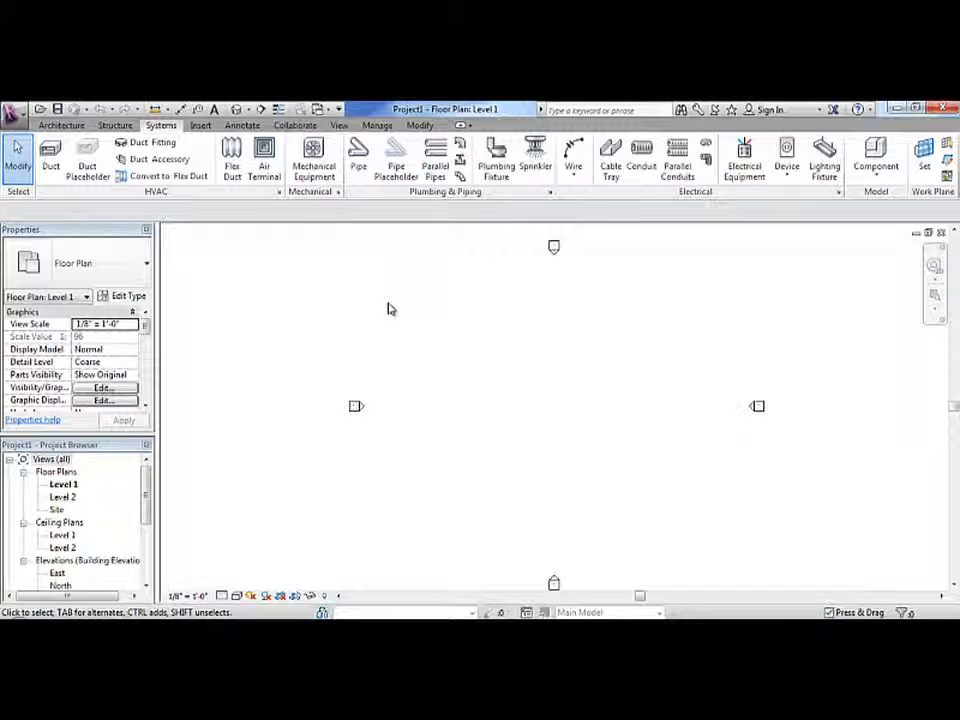
left_click(202, 126)
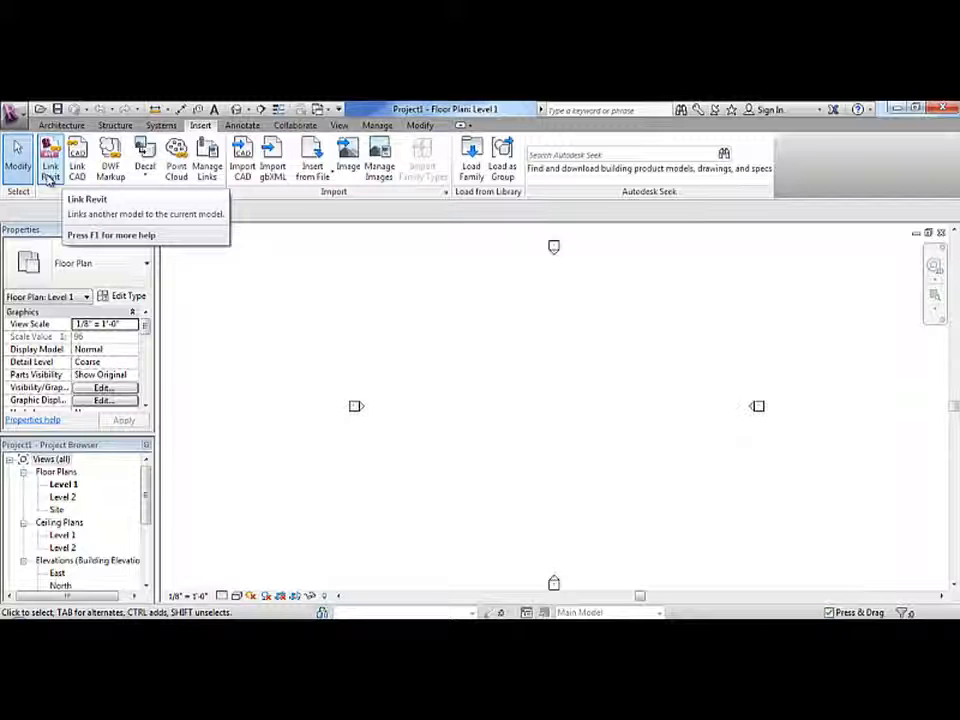
- Examine the annotation tools, including the text type properties and the symbol types available for placement
left_click(243, 127)
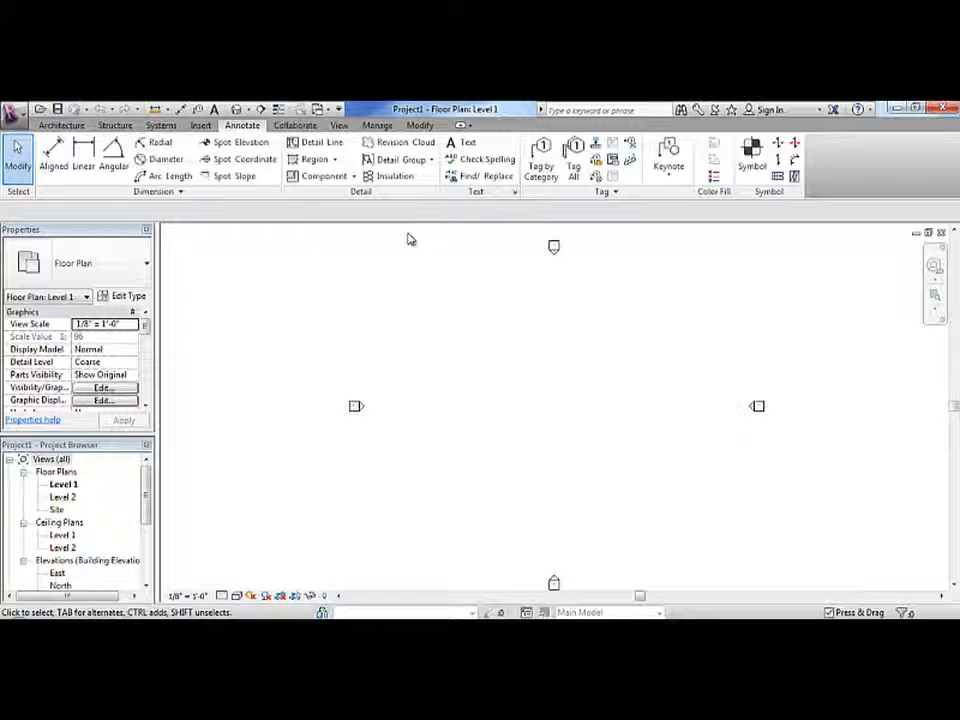
left_click(515, 193)
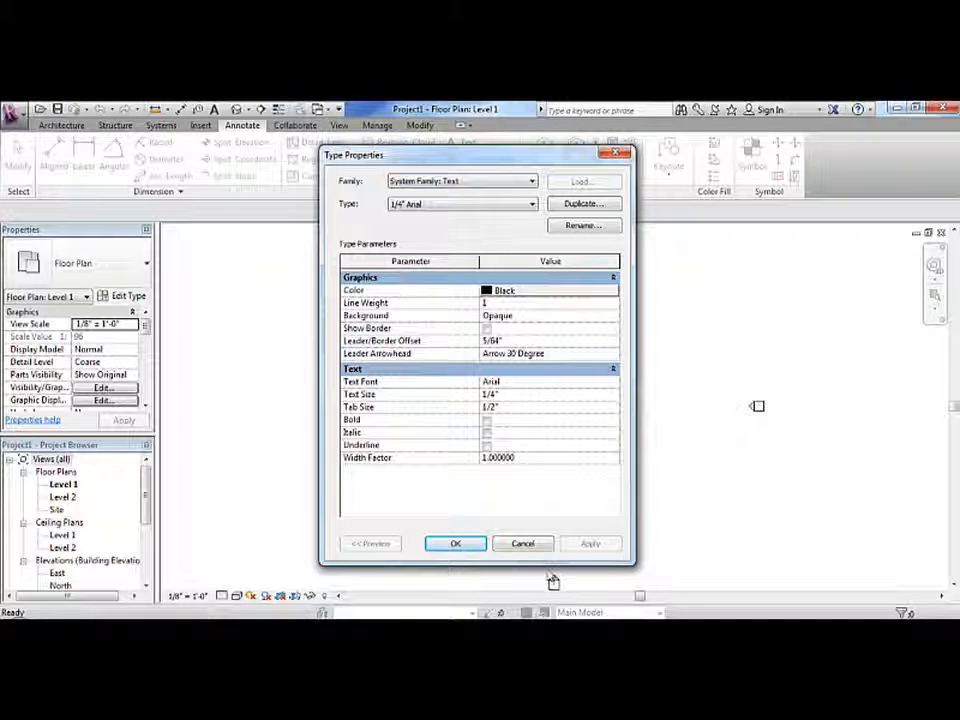
left_click(541, 543)
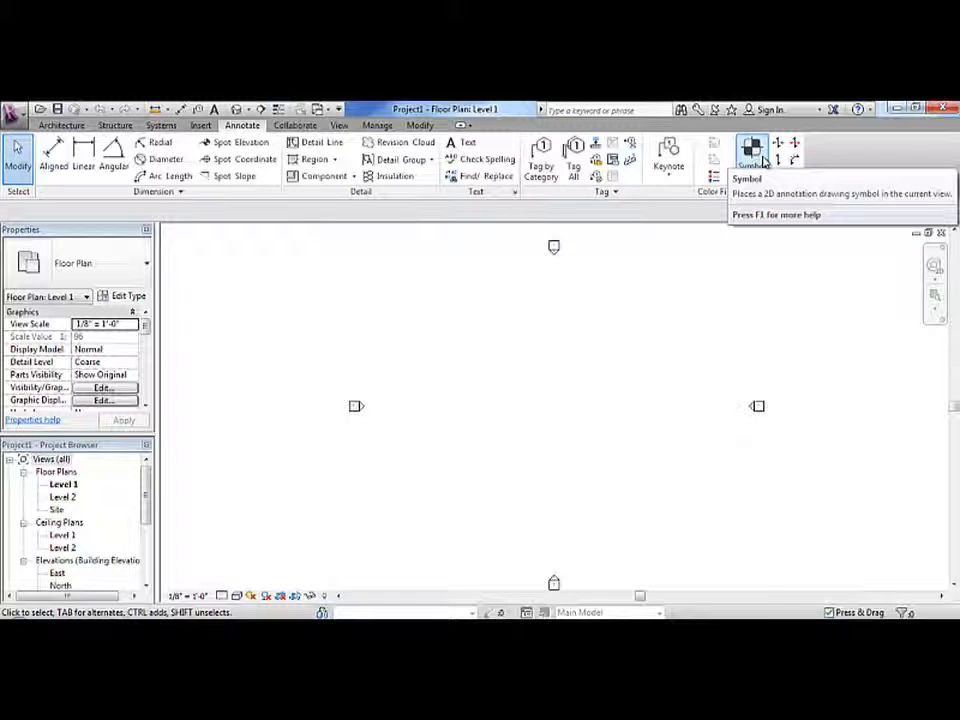
left_click(763, 158)
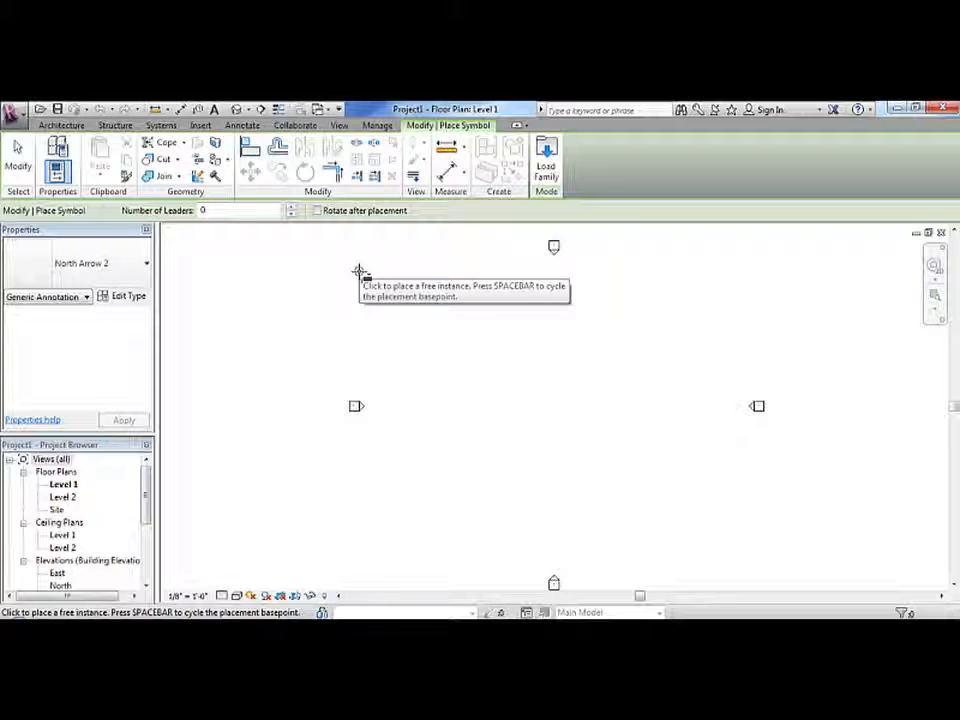
left_click(147, 266)
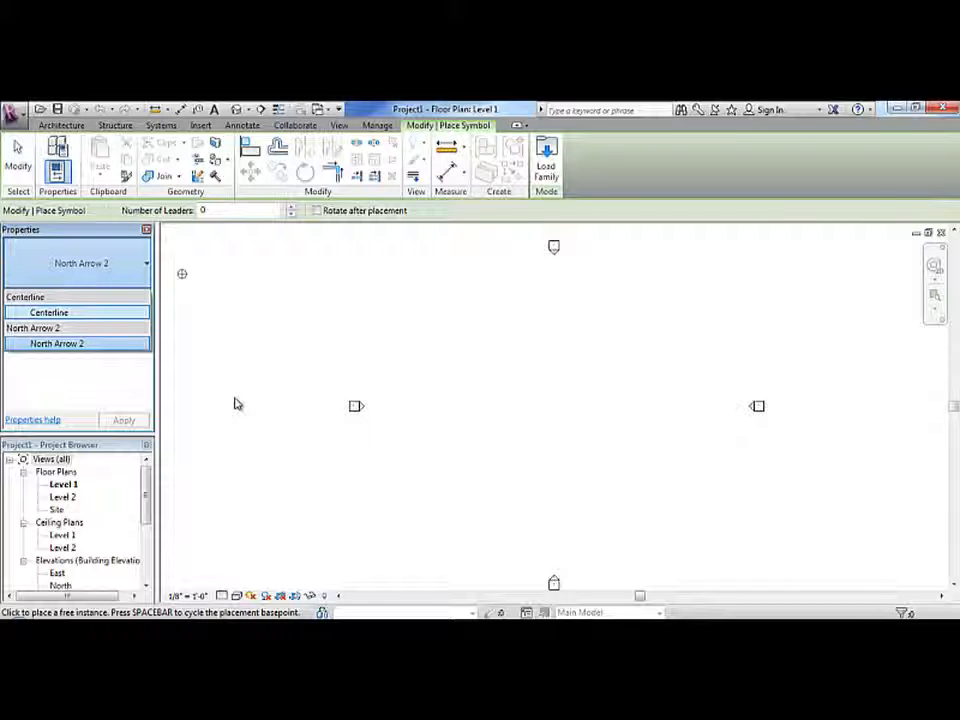
key("Escape")
key("Escape")
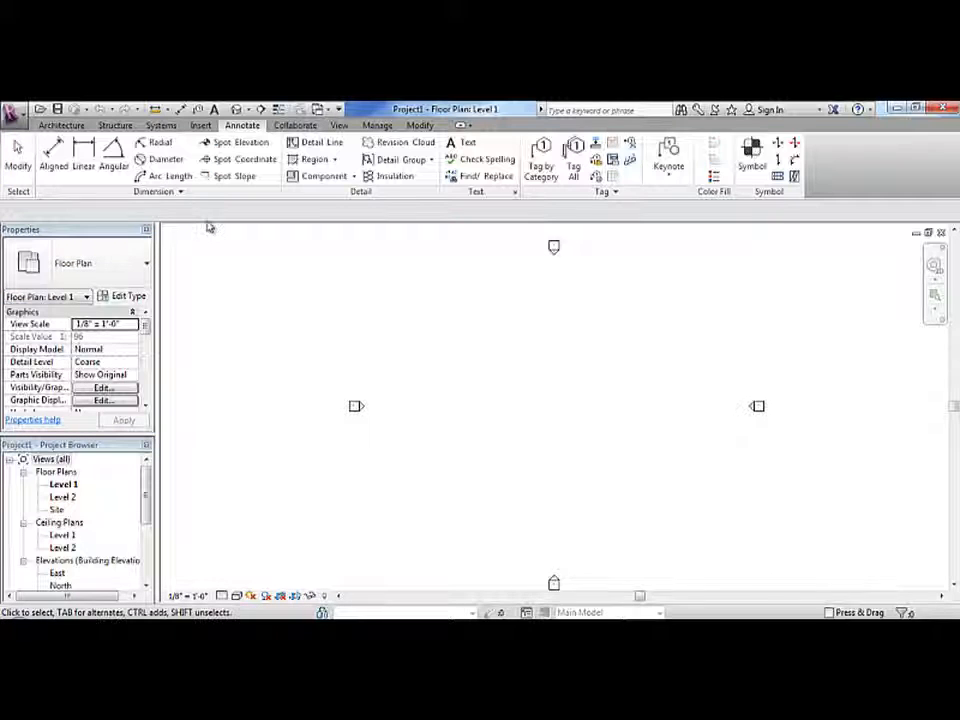
- Examine the tool sets for collaboration, view creation, project management and modification
left_click(295, 126)
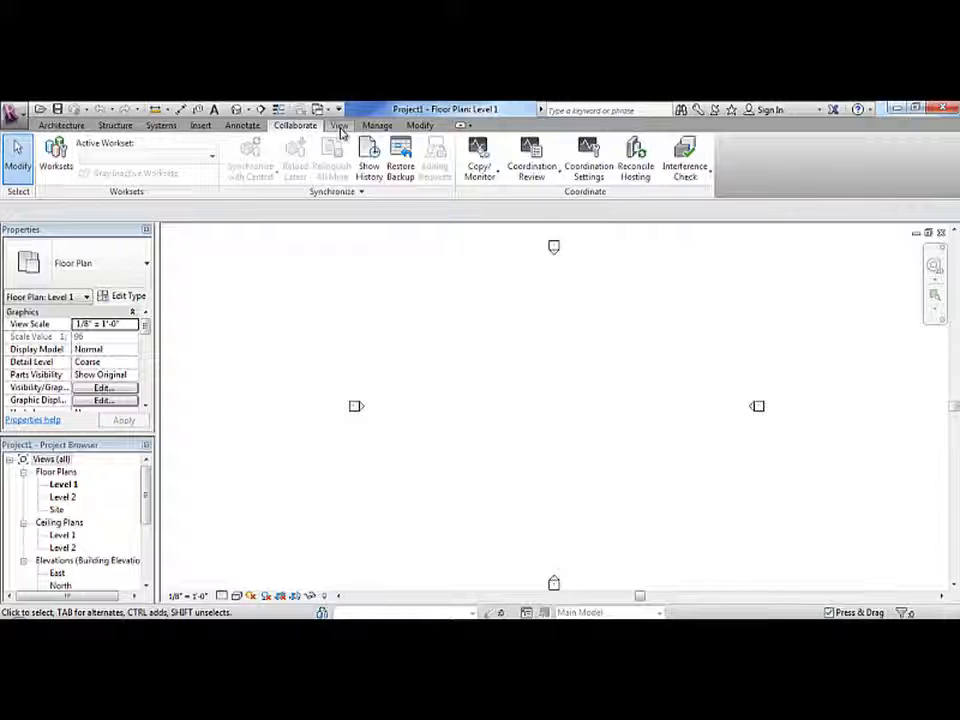
left_click(340, 126)
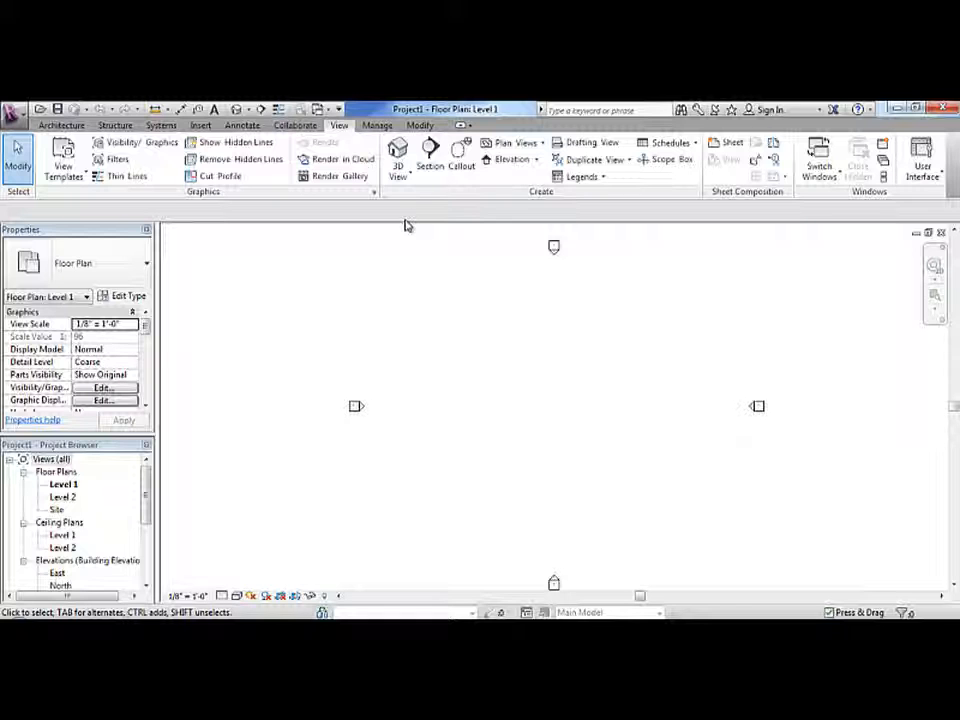
left_click(380, 126)
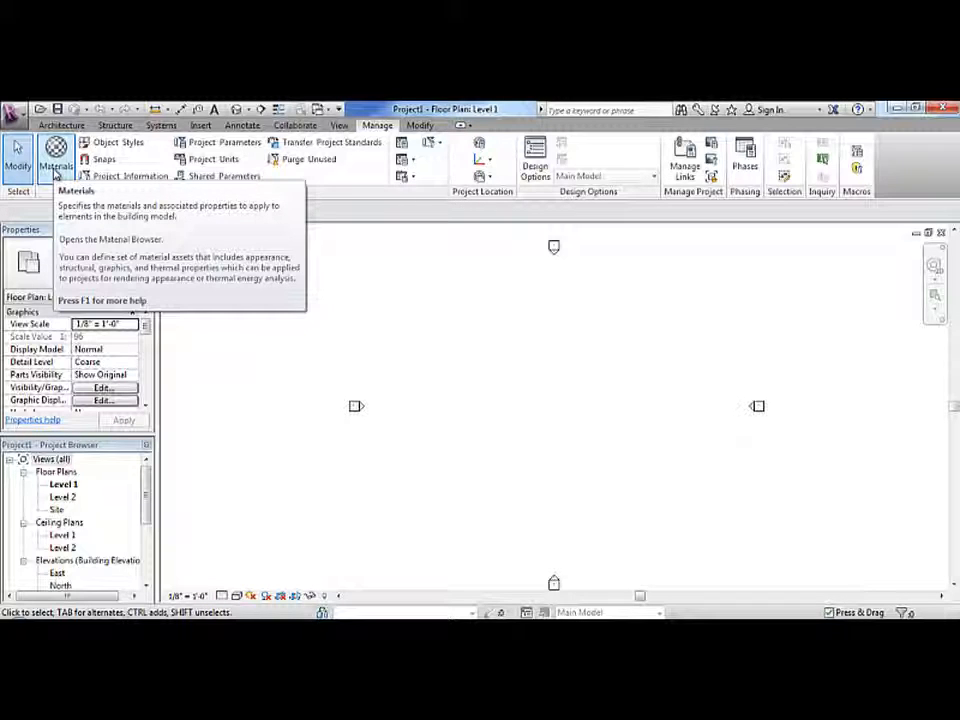
left_click(419, 125)
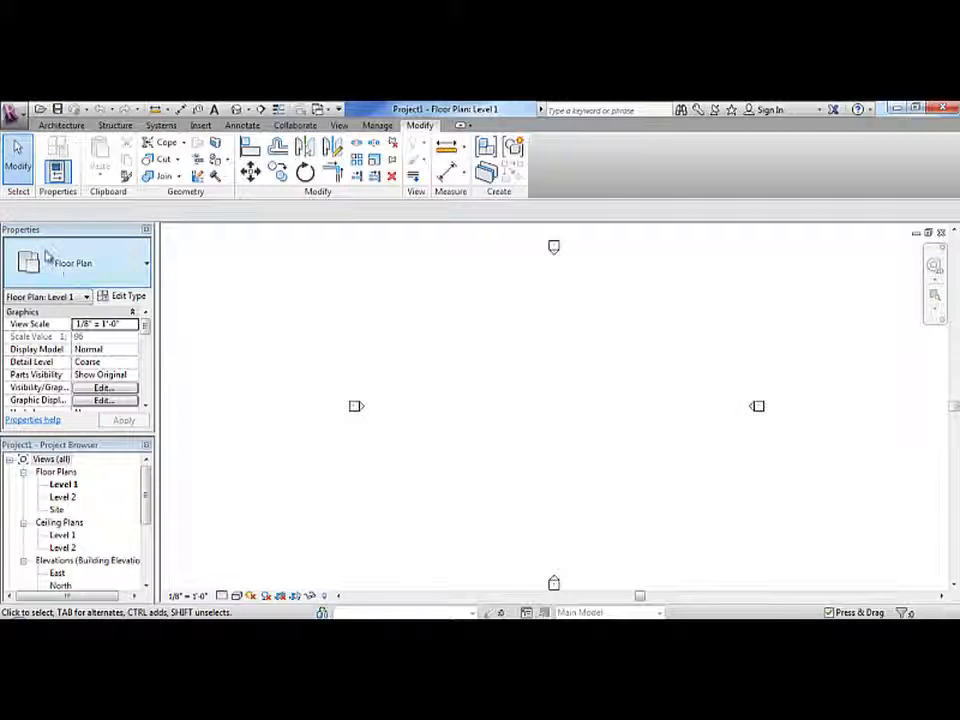
- Review the customizable quick access commands and the project's views, sheets, families and groups
left_click(339, 112)
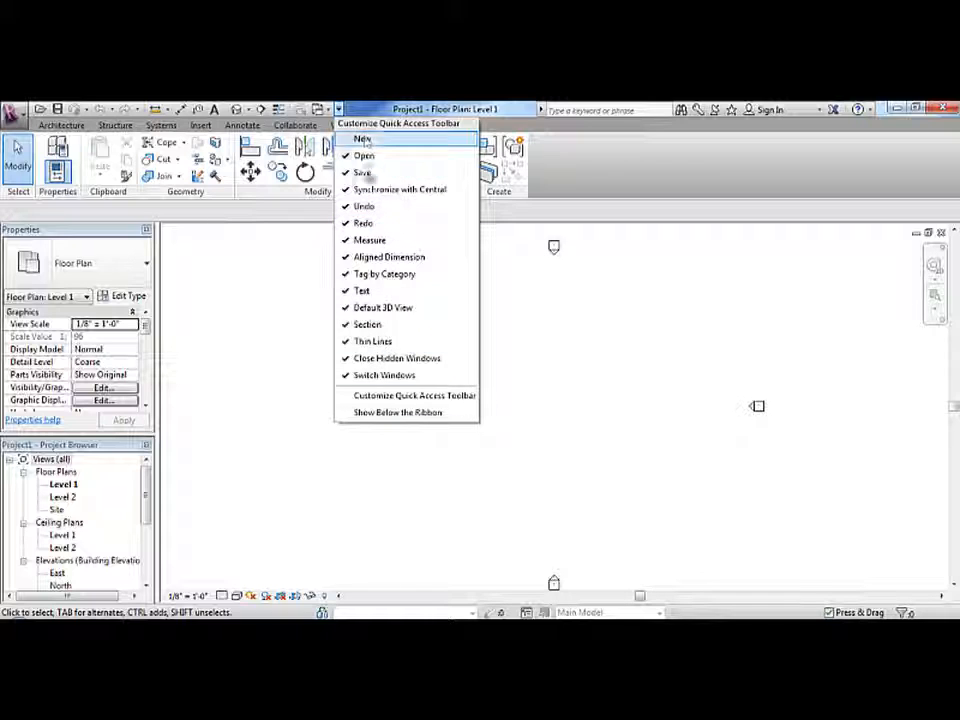
left_click(287, 451)
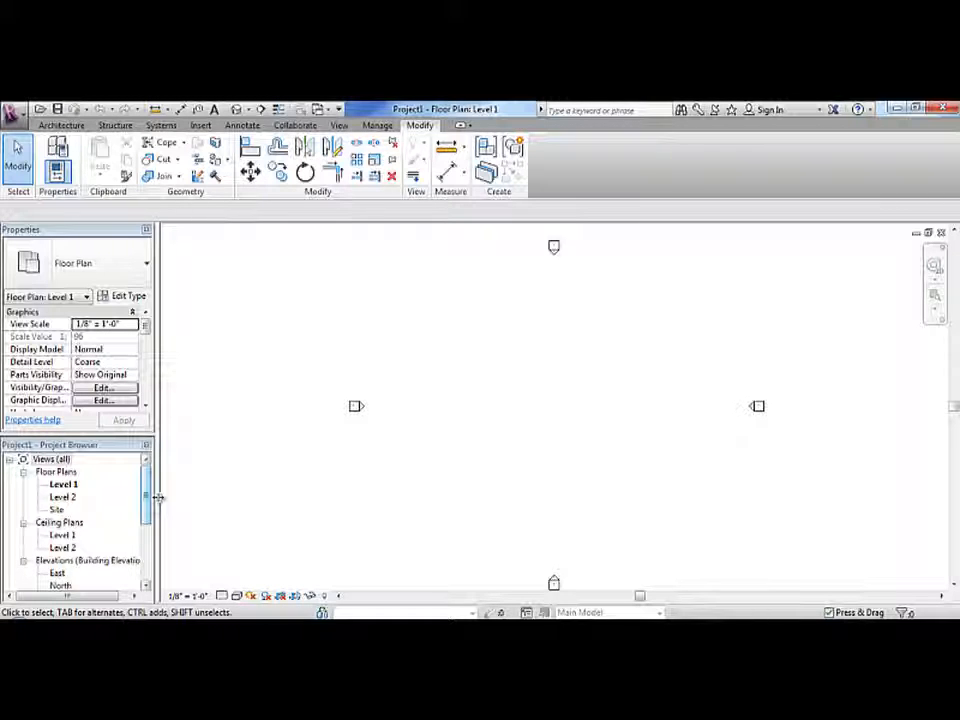
left_click_drag(149, 493, 146, 549)
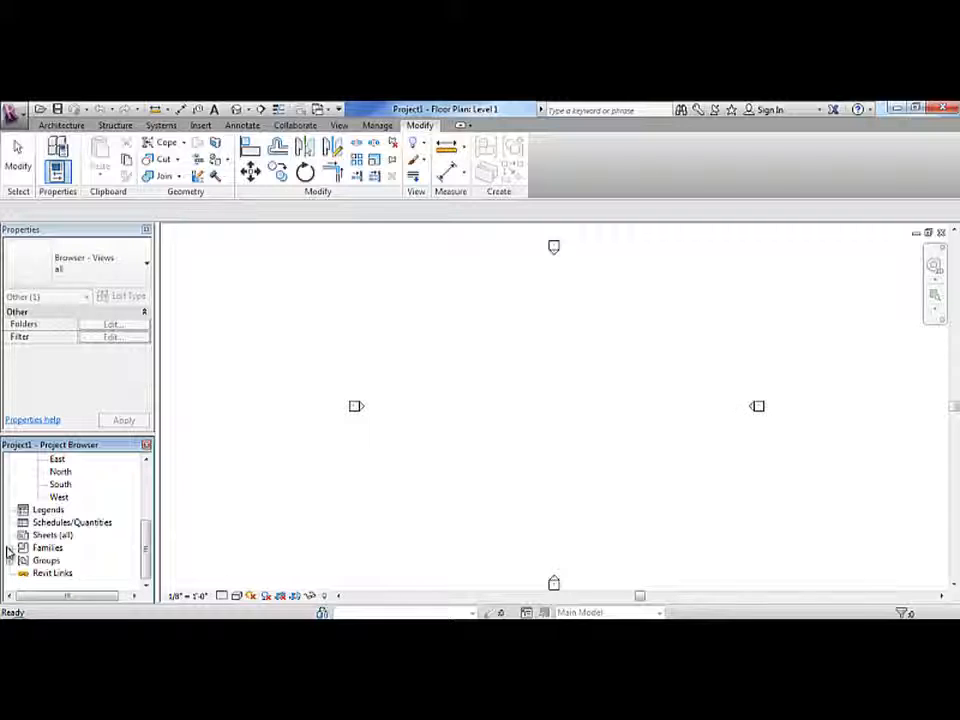
left_click_drag(146, 545, 147, 483)
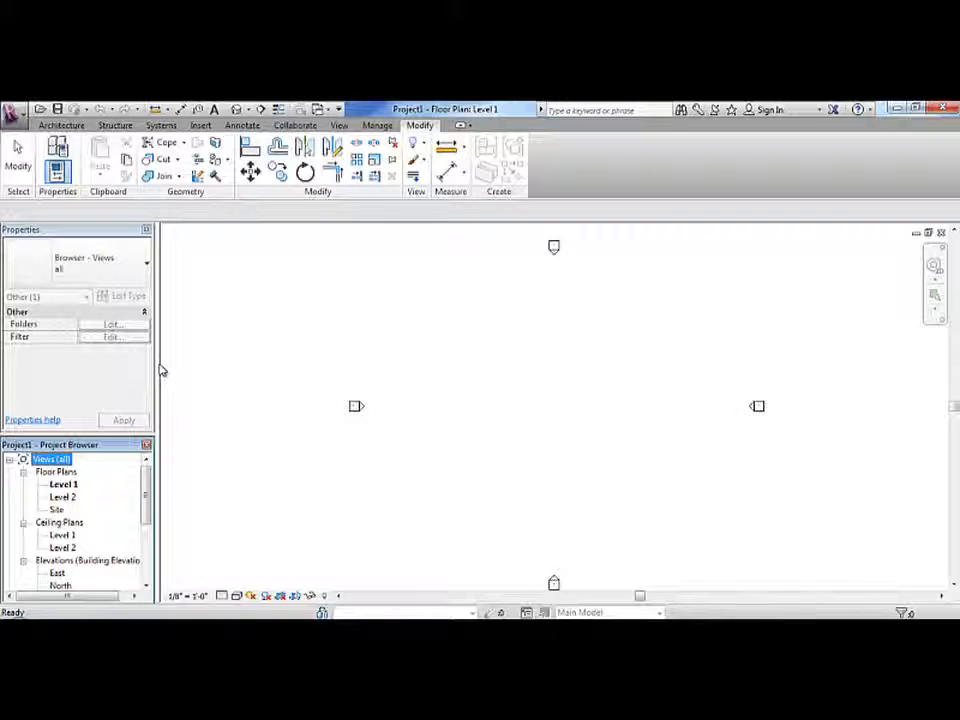
- Set the Level 1 floor plan's view scale to 1/4" = 1'-0"
left_click(48, 125)
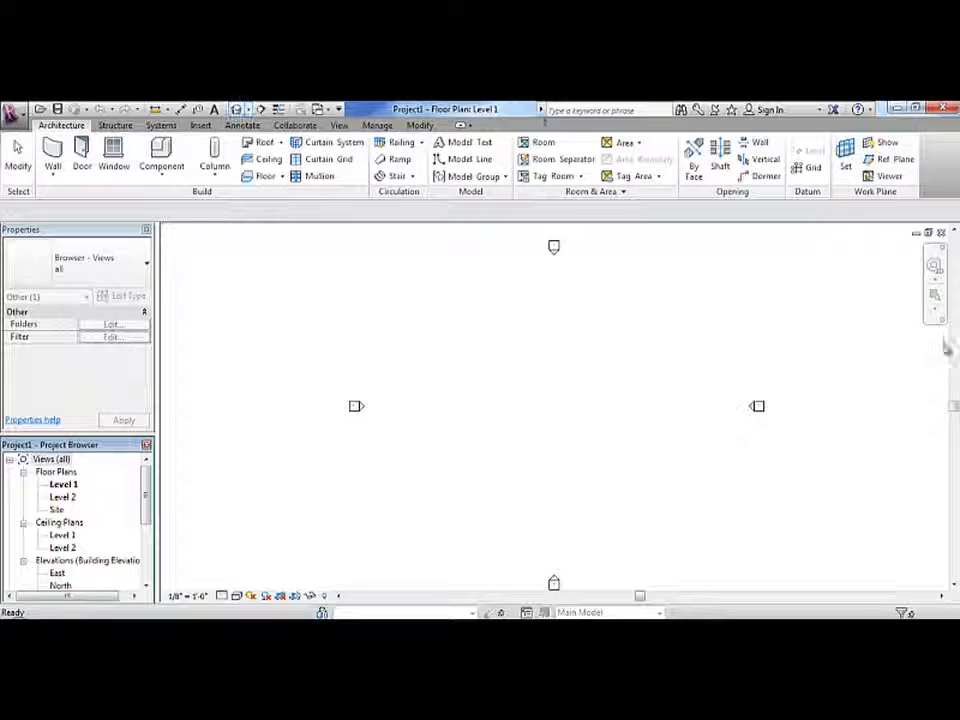
left_click(178, 597)
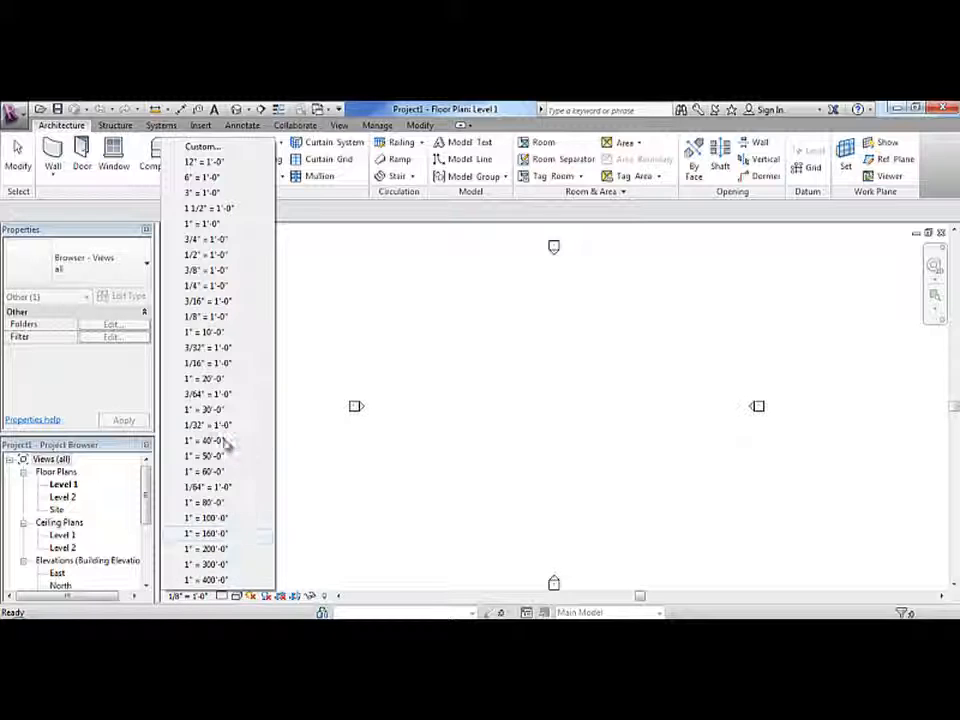
left_click(214, 285)
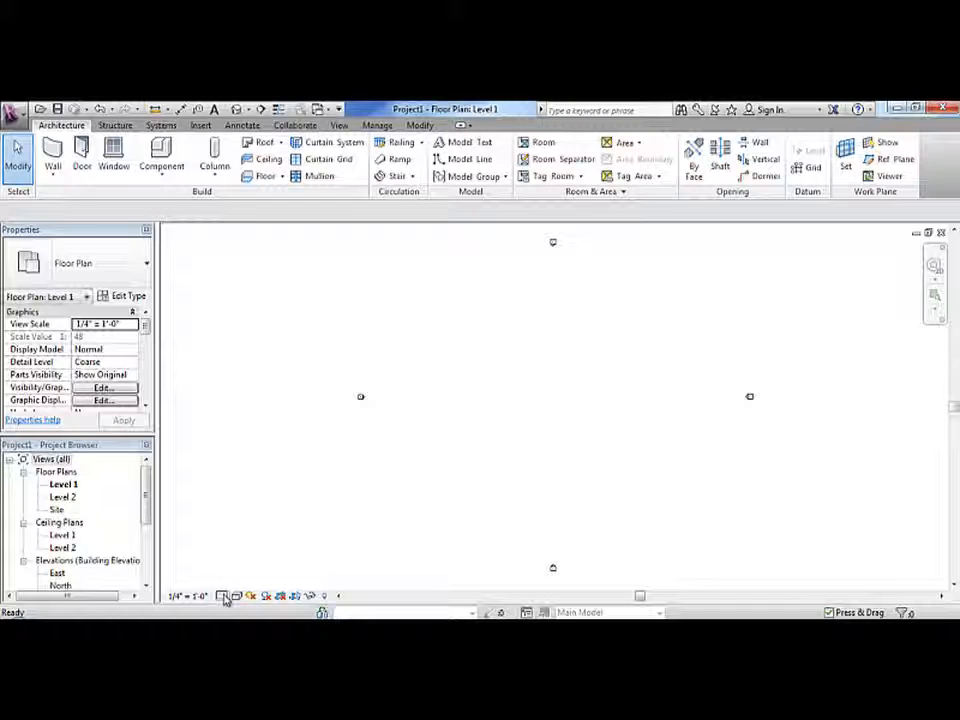